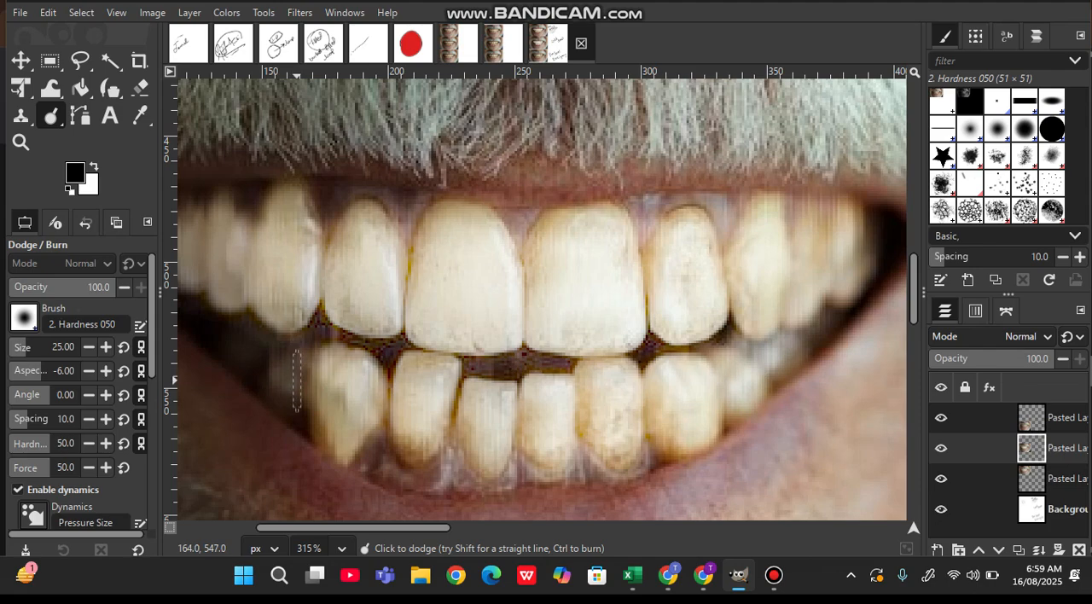
Set the Dodge/Burn brush size to 20 for working on the teeth in the lowest photo
scroll(297, 380, down, 4)
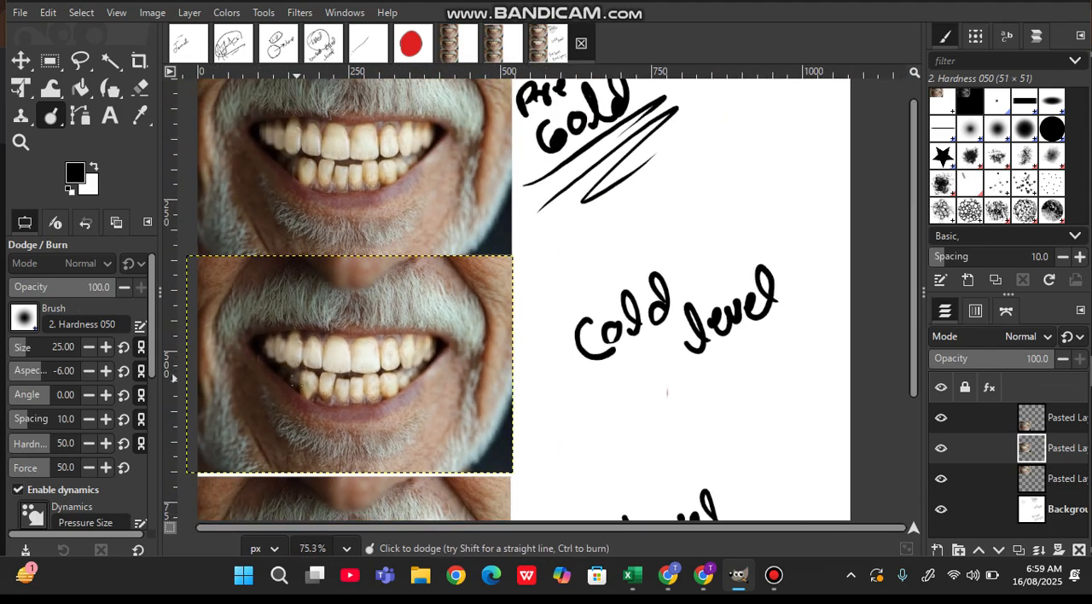
scroll(557, 303, down, 3)
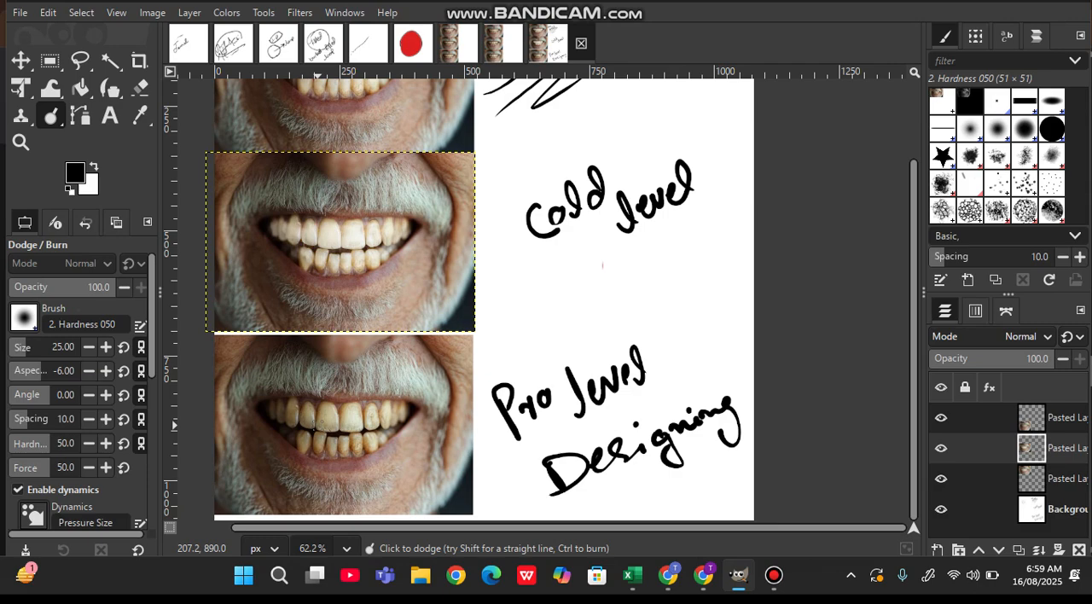
scroll(316, 422, up, 5)
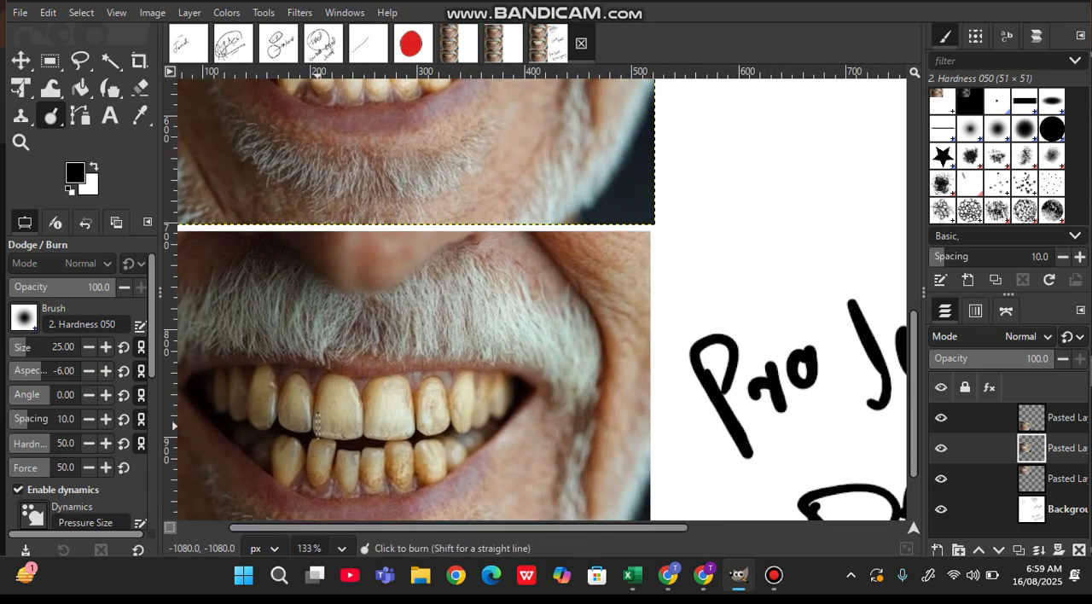
scroll(315, 423, up, 2)
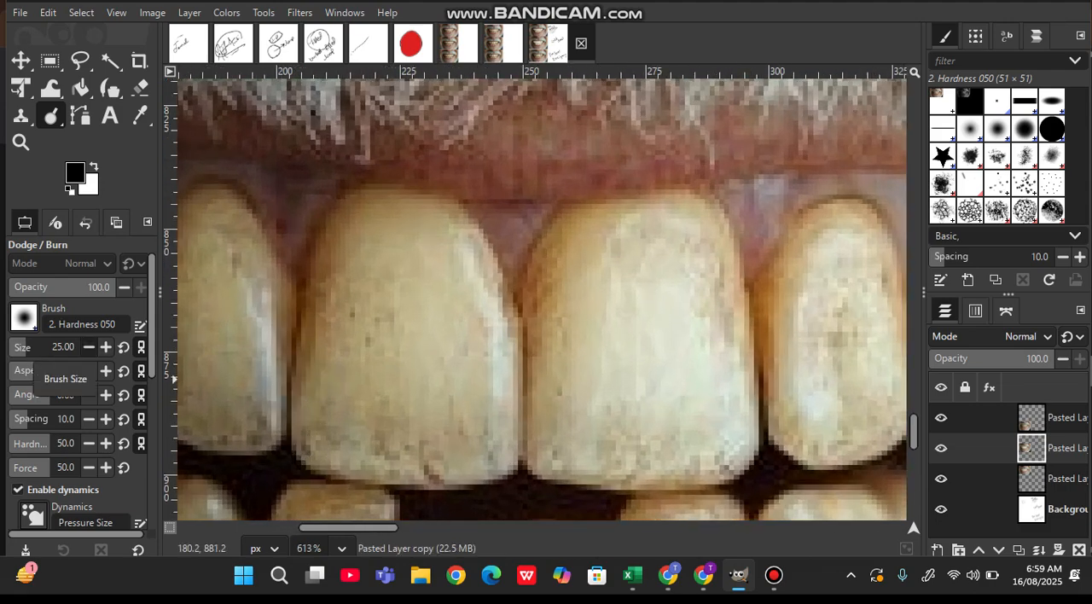
click(89, 347)
click(89, 347)
click(89, 347)
click(89, 347)
click(89, 347)
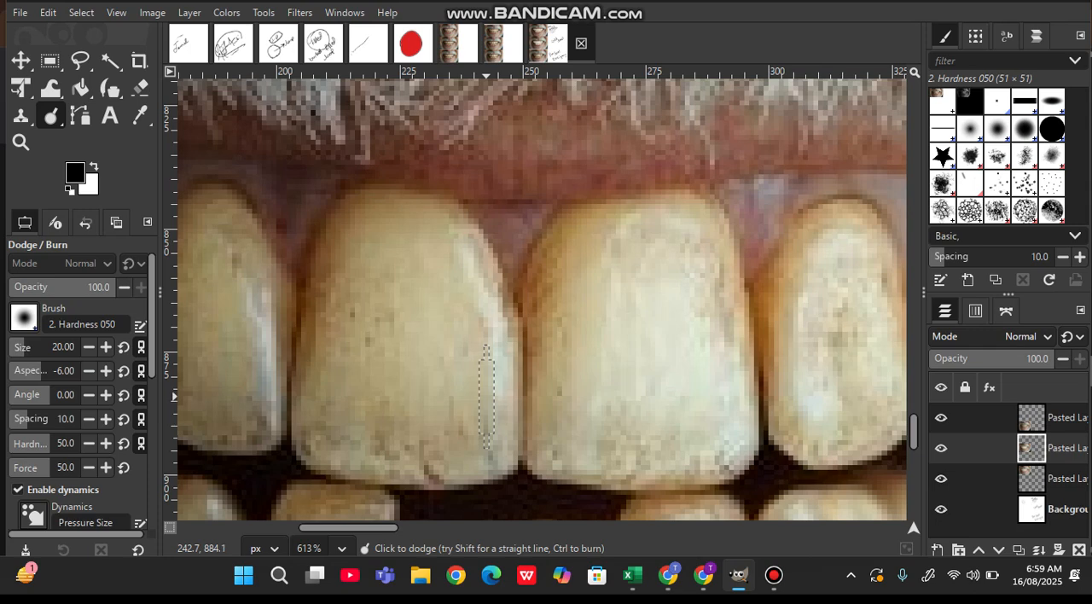
key(XF86AudioMicMute)
key(XF86AudioMicMute)
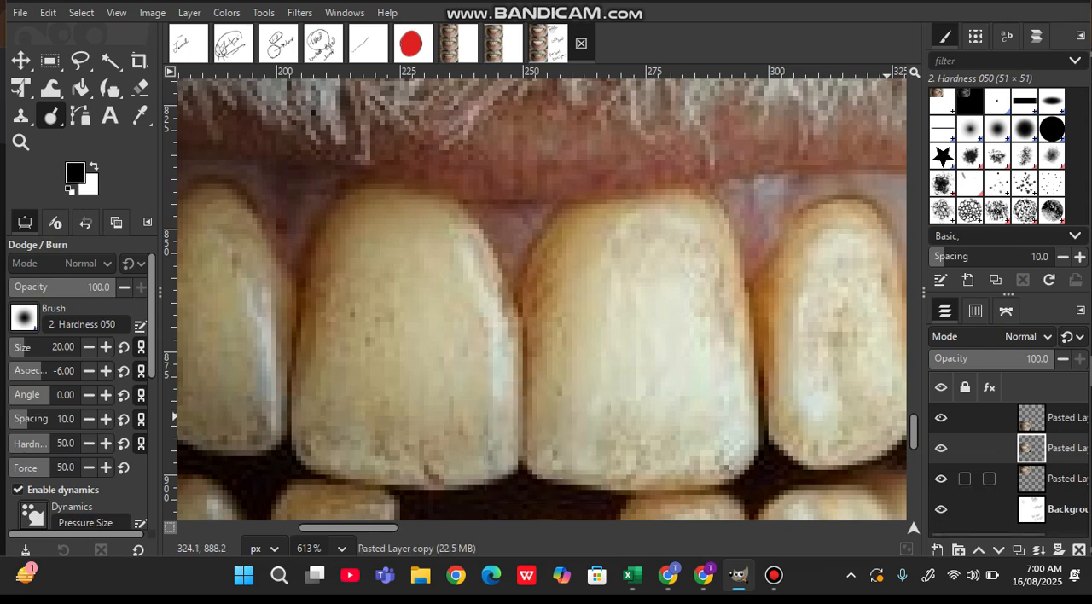
Make the topmost pasted layer, which holds the "Pro level Designing" photo, the active layer
click(1007, 478)
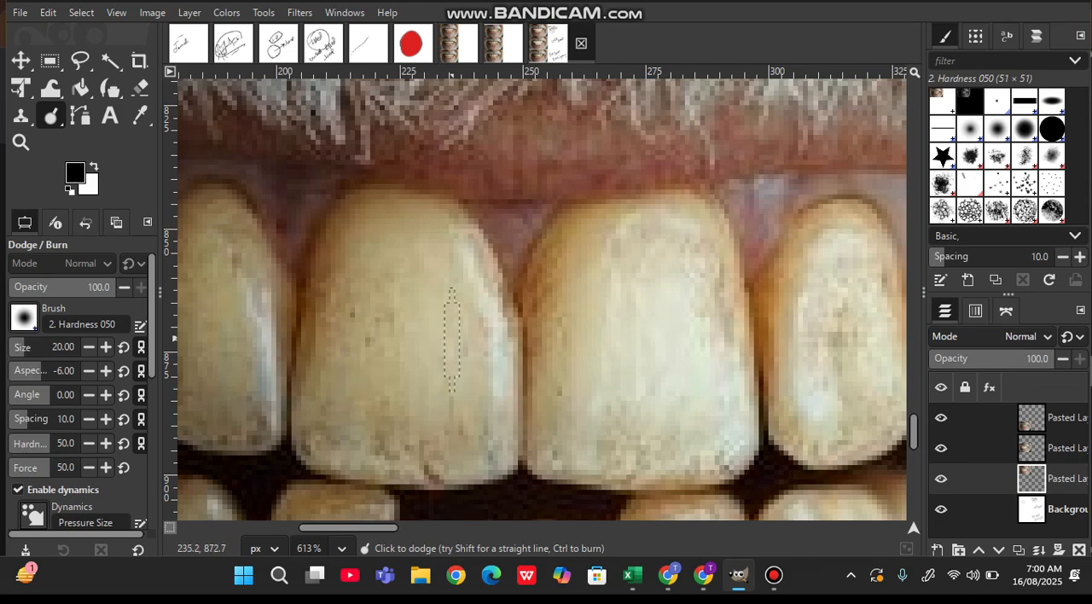
scroll(435, 398, down, 3)
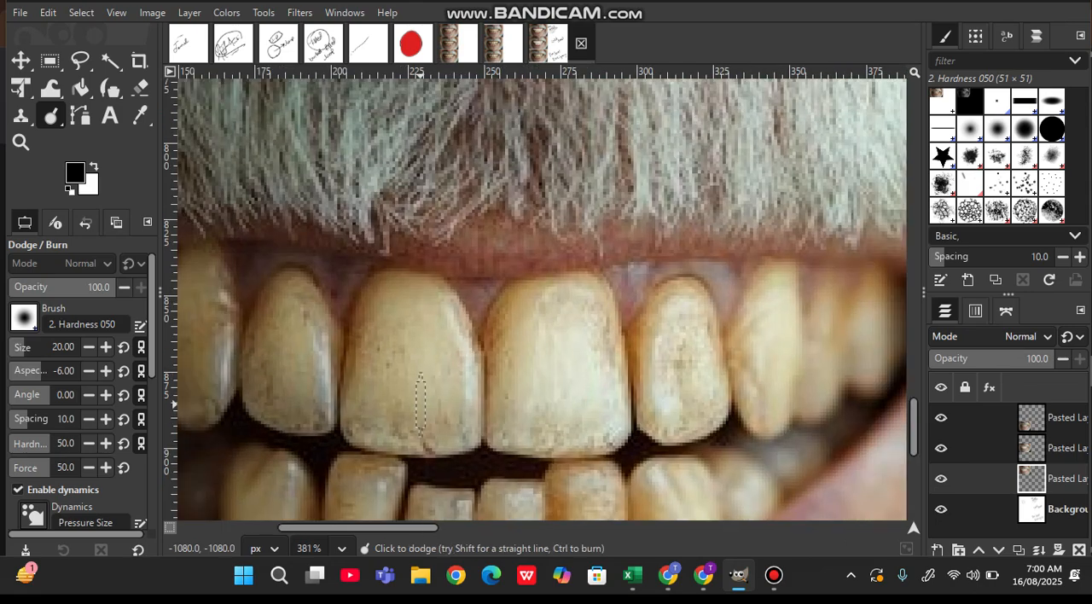
scroll(419, 405, down, 1)
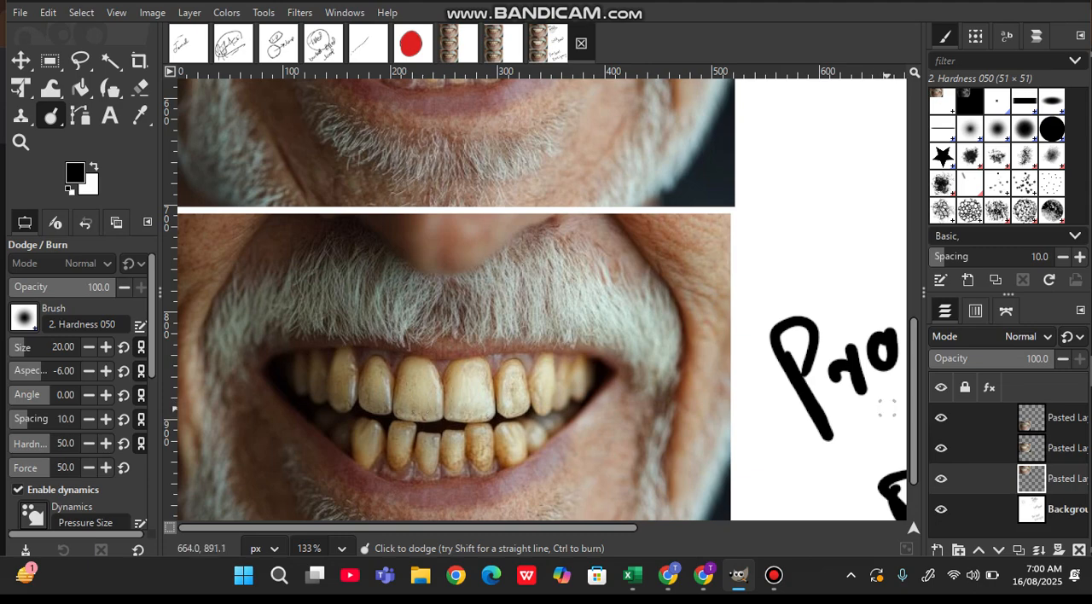
click(1048, 417)
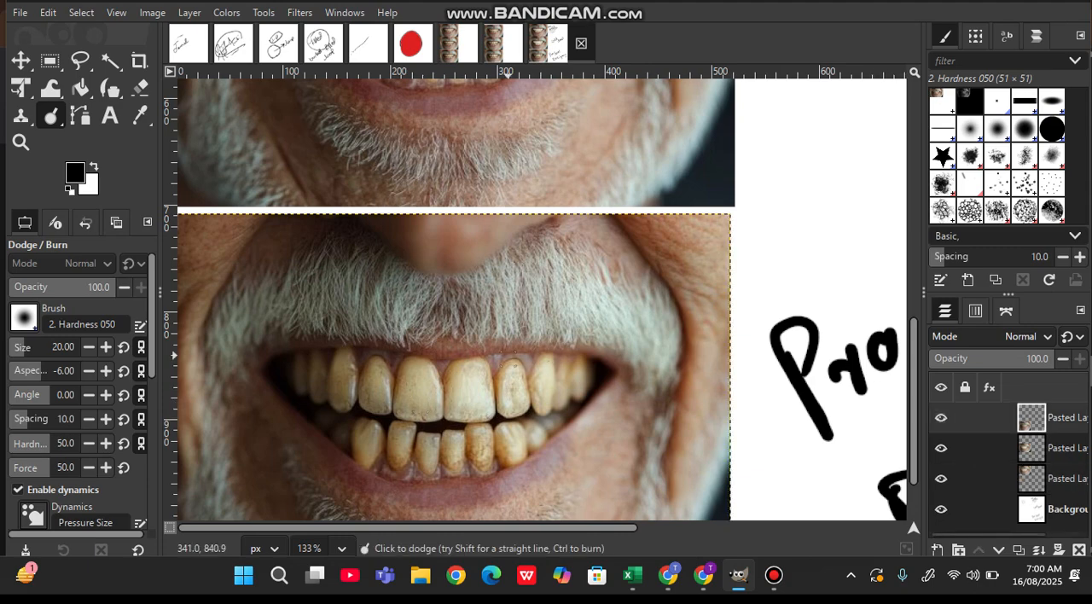
Whiten the large upper front tooth just left of the centre gap in the lowest photo with repeated Dodge strokes over its whole surface
scroll(431, 359, up, 5)
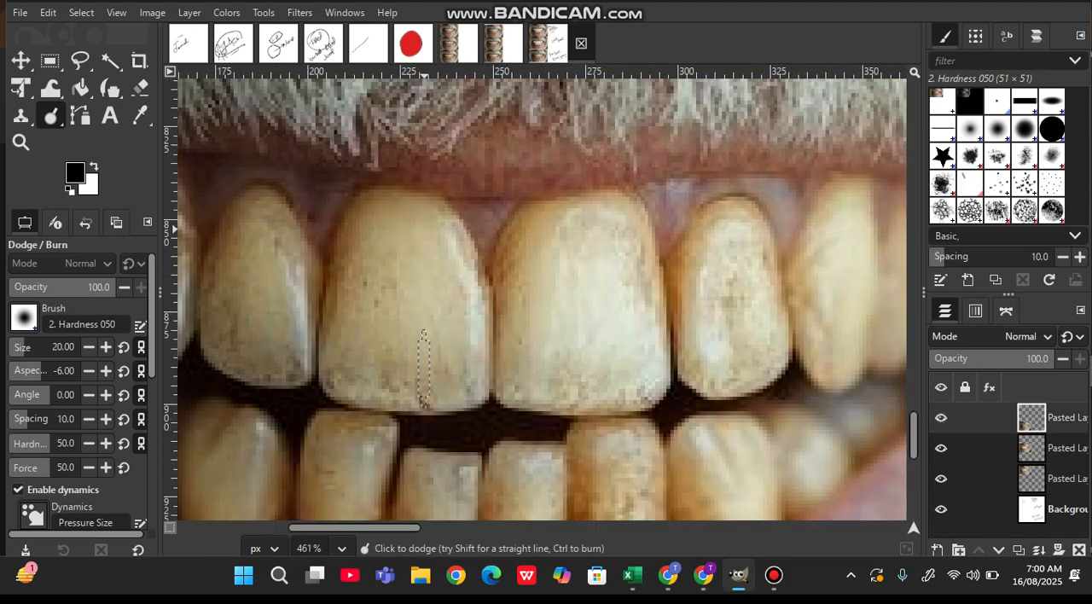
mouse_move(335, 352)
mouse_down()
mouse_move(349, 315)
mouse_move(432, 269)
mouse_move(464, 337)
mouse_move(466, 380)
mouse_move(336, 376)
mouse_move(351, 244)
mouse_move(328, 300)
mouse_move(325, 354)
mouse_move(341, 262)
mouse_move(393, 225)
mouse_move(363, 258)
mouse_move(364, 296)
mouse_move(385, 292)
mouse_move(368, 370)
mouse_move(397, 344)
mouse_move(406, 353)
mouse_move(430, 318)
mouse_move(460, 310)
mouse_move(453, 365)
mouse_move(396, 378)
mouse_move(411, 387)
mouse_move(426, 377)
mouse_move(448, 296)
mouse_move(410, 252)
mouse_move(433, 250)
mouse_move(375, 243)
mouse_move(399, 219)
mouse_move(374, 256)
mouse_move(419, 244)
mouse_move(401, 224)
mouse_move(441, 249)
mouse_move(417, 226)
mouse_move(461, 272)
mouse_up()
mouse_move(381, 314)
mouse_down()
mouse_move(402, 274)
mouse_move(381, 252)
mouse_up()
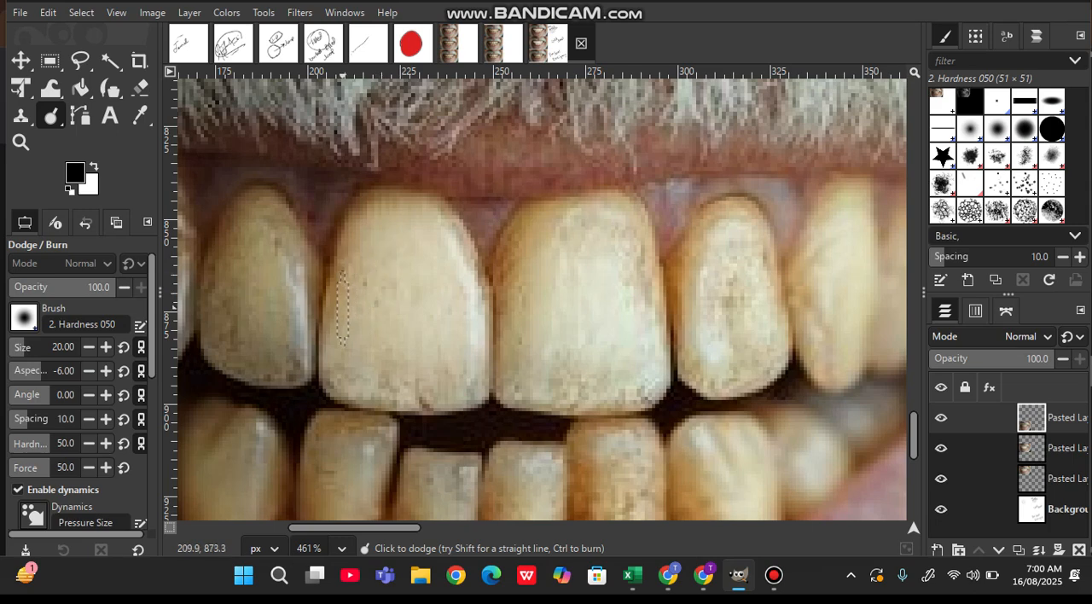
mouse_move(342, 305)
mouse_down()
mouse_move(383, 205)
mouse_move(421, 220)
mouse_move(459, 274)
mouse_move(471, 351)
mouse_move(457, 388)
mouse_move(358, 390)
mouse_move(330, 376)
mouse_move(344, 268)
mouse_move(369, 225)
mouse_move(343, 261)
mouse_move(376, 207)
mouse_move(350, 294)
mouse_move(389, 262)
mouse_move(333, 348)
mouse_move(422, 377)
mouse_move(453, 362)
mouse_move(464, 331)
mouse_move(427, 305)
mouse_move(368, 349)
mouse_move(448, 285)
mouse_move(369, 266)
mouse_move(379, 302)
mouse_move(395, 231)
mouse_move(366, 290)
mouse_move(440, 263)
mouse_move(363, 330)
mouse_move(436, 309)
mouse_move(369, 334)
mouse_move(421, 348)
mouse_move(412, 360)
mouse_move(345, 367)
mouse_up()
mouse_move(424, 380)
mouse_down()
mouse_move(447, 282)
mouse_move(462, 281)
mouse_move(456, 231)
mouse_up()
drag(468, 341, 466, 372)
drag(392, 384, 338, 380)
mouse_move(333, 307)
mouse_down()
mouse_move(350, 256)
mouse_move(381, 225)
mouse_up()
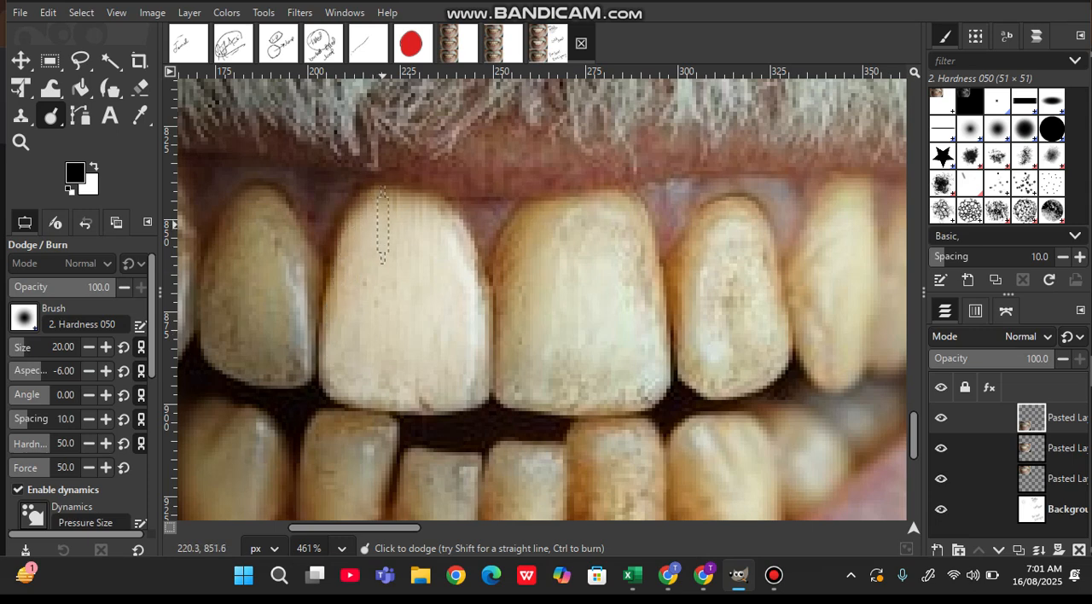
mouse_move(467, 346)
mouse_down()
mouse_move(407, 390)
mouse_move(470, 381)
mouse_move(479, 294)
mouse_move(469, 255)
mouse_move(441, 219)
mouse_move(401, 200)
mouse_move(373, 205)
mouse_move(344, 242)
mouse_move(332, 377)
mouse_move(355, 393)
mouse_move(416, 398)
mouse_move(467, 364)
mouse_up()
mouse_move(388, 367)
mouse_down()
mouse_move(343, 358)
mouse_move(435, 349)
mouse_move(438, 360)
mouse_move(371, 353)
mouse_move(337, 325)
mouse_up()
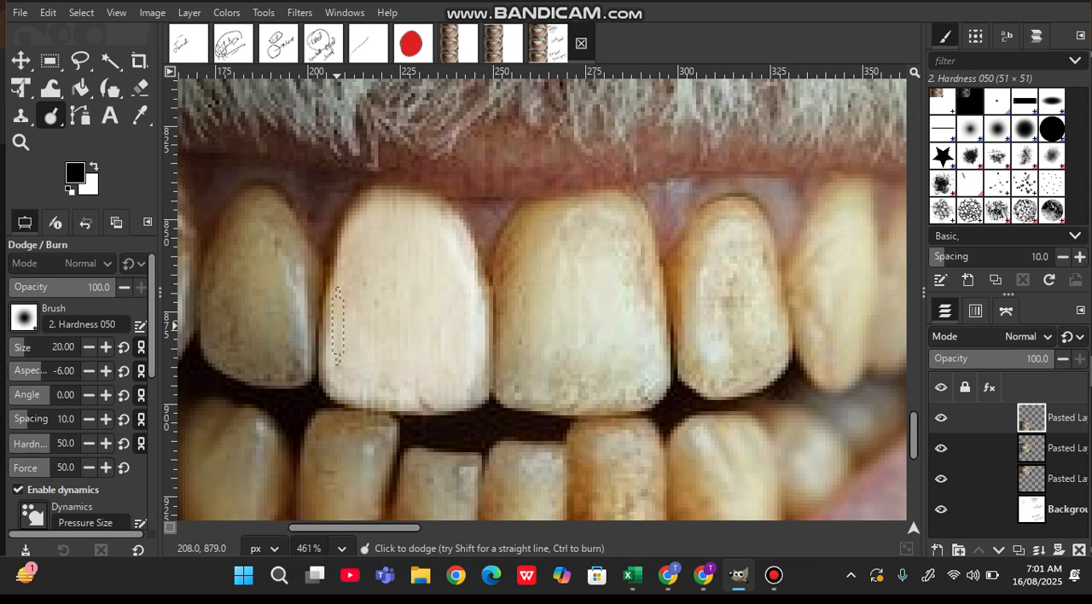
mouse_move(439, 304)
mouse_down()
mouse_move(361, 309)
mouse_move(384, 279)
mouse_move(396, 323)
mouse_move(413, 272)
mouse_move(387, 338)
mouse_up()
mouse_move(419, 291)
mouse_down()
mouse_move(399, 235)
mouse_move(447, 300)
mouse_move(476, 317)
mouse_move(458, 380)
mouse_move(407, 388)
mouse_move(323, 350)
mouse_move(342, 263)
mouse_move(360, 230)
mouse_move(381, 220)
mouse_move(425, 215)
mouse_move(470, 268)
mouse_move(475, 296)
mouse_up()
drag(474, 336, 461, 368)
mouse_move(385, 364)
mouse_down()
mouse_move(339, 335)
mouse_move(353, 285)
mouse_move(394, 261)
mouse_up()
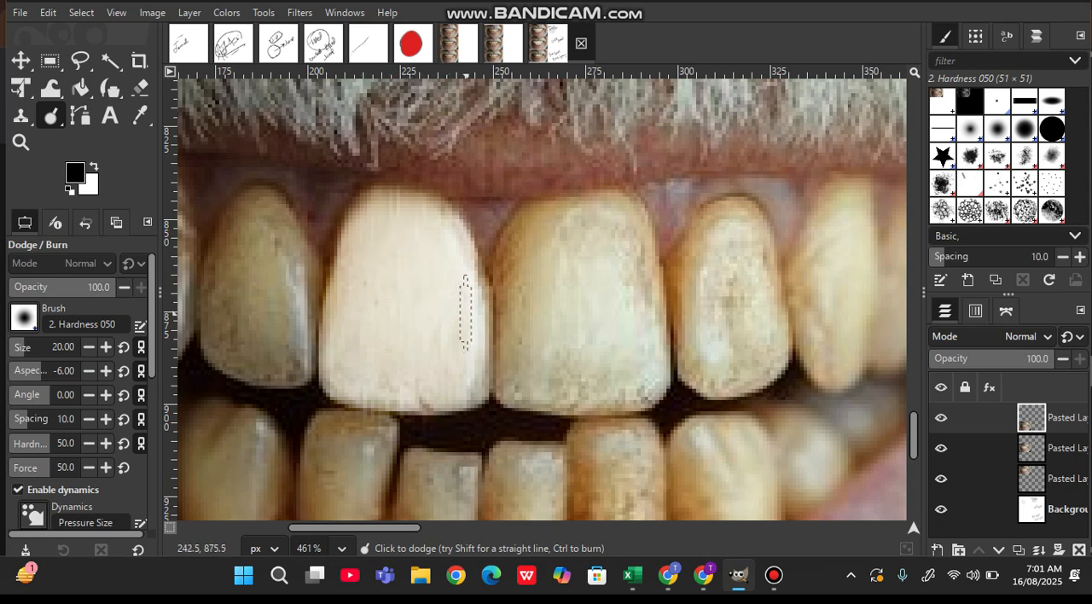
mouse_move(452, 363)
mouse_down()
mouse_move(340, 370)
mouse_move(326, 359)
mouse_move(346, 275)
mouse_move(381, 227)
mouse_move(422, 219)
mouse_move(449, 243)
mouse_move(434, 211)
mouse_move(461, 265)
mouse_up()
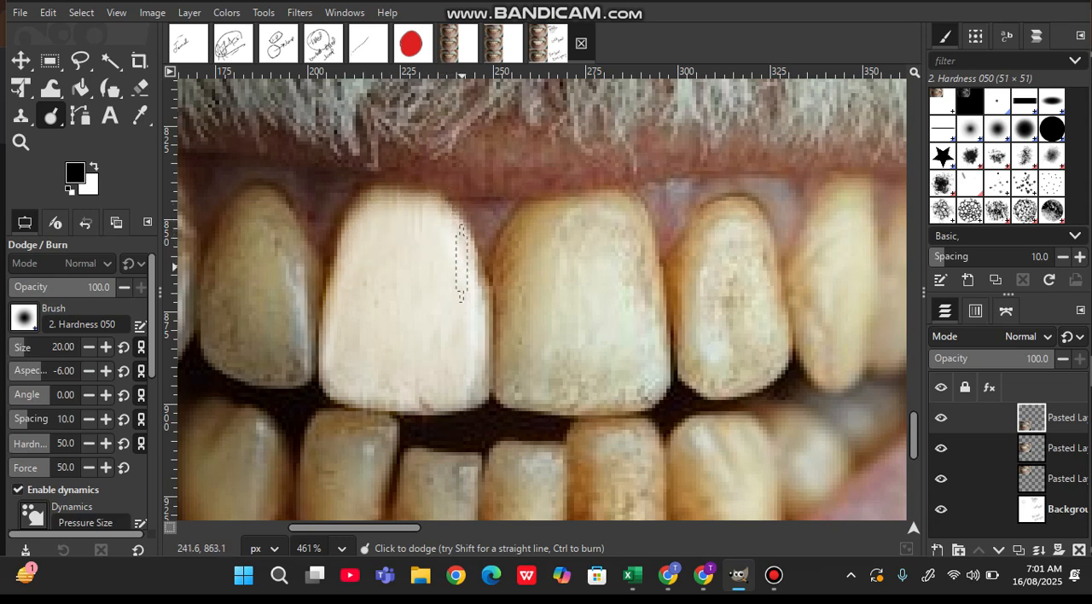
mouse_move(464, 322)
mouse_down()
mouse_move(471, 386)
mouse_move(481, 384)
mouse_move(472, 393)
mouse_move(350, 380)
mouse_up()
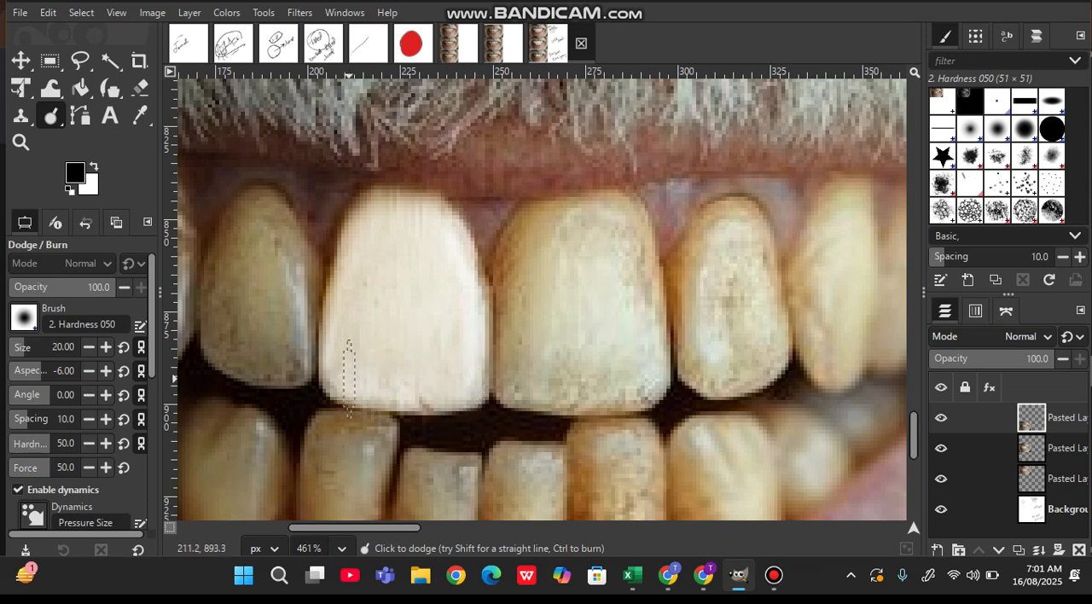
Examine the whitened front tooth up close and compare it with its neighbouring teeth and the two photos above
ctrl+scroll(349, 380, down, 5)
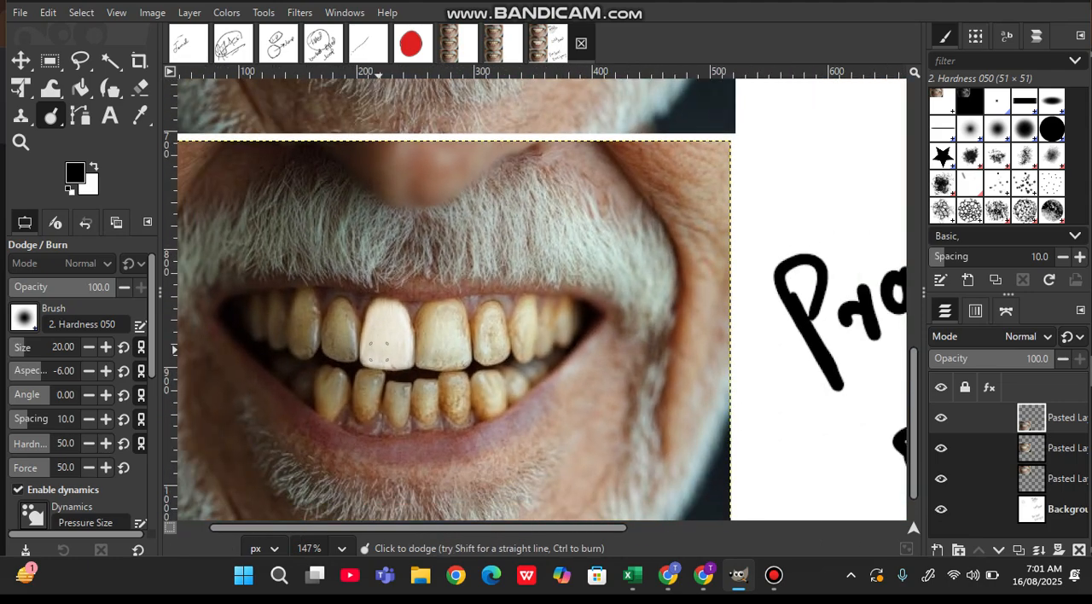
ctrl+scroll(380, 348, down, 4)
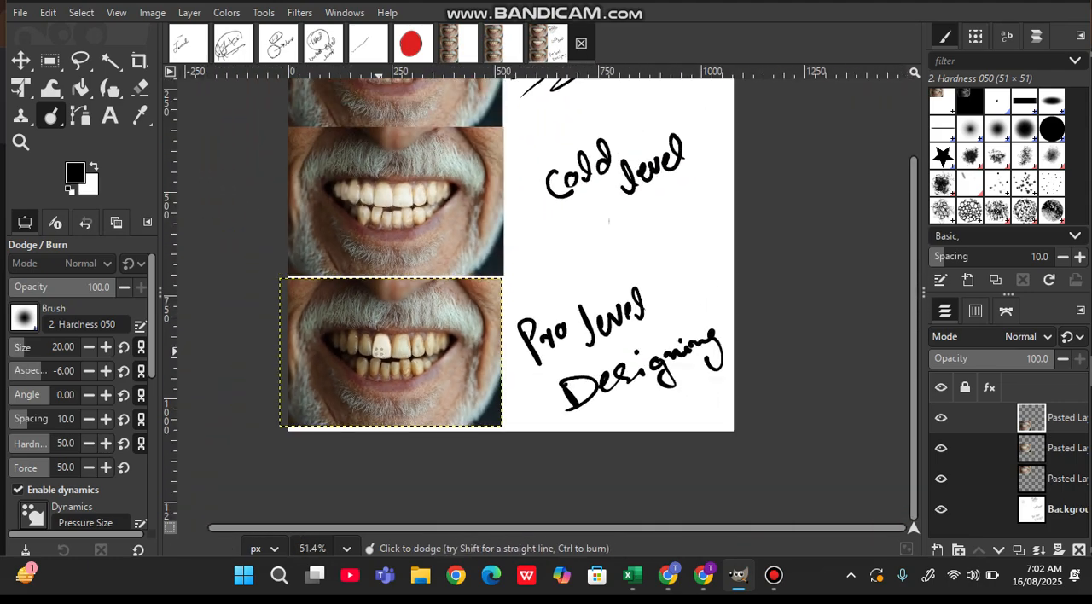
ctrl+scroll(380, 349, up, 8)
ctrl+scroll(380, 350, up, 1)
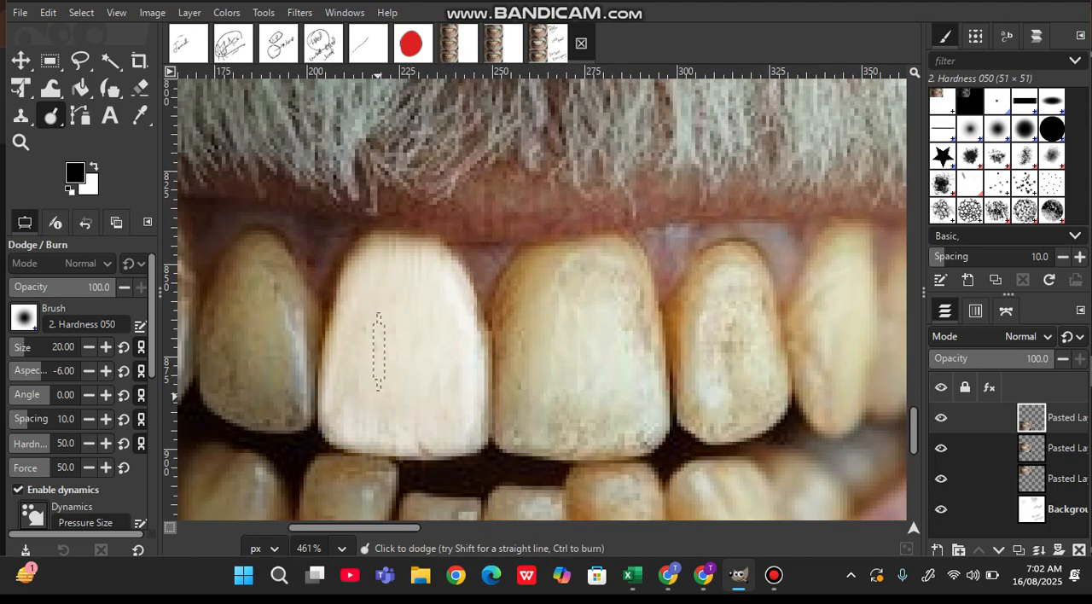
ctrl+scroll(432, 352, up, 2)
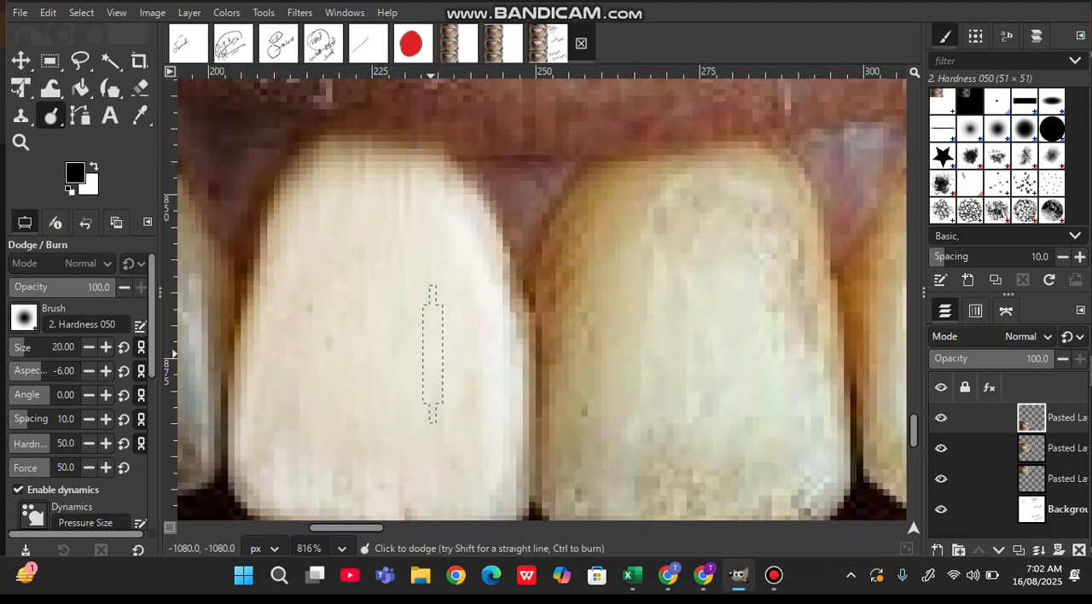
ctrl+scroll(432, 351, down, 5)
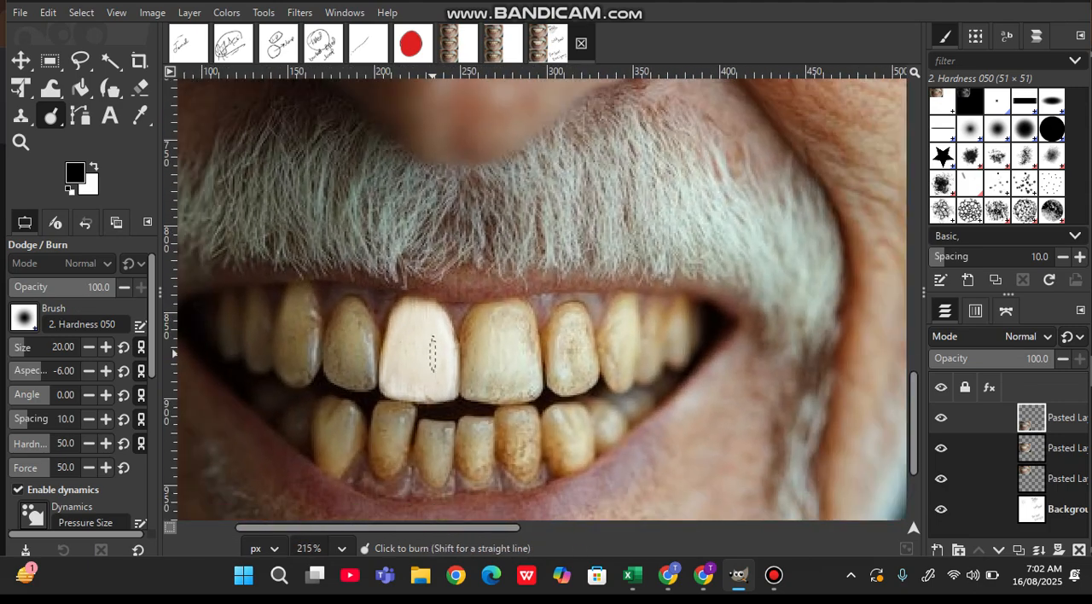
ctrl+scroll(432, 353, down, 4)
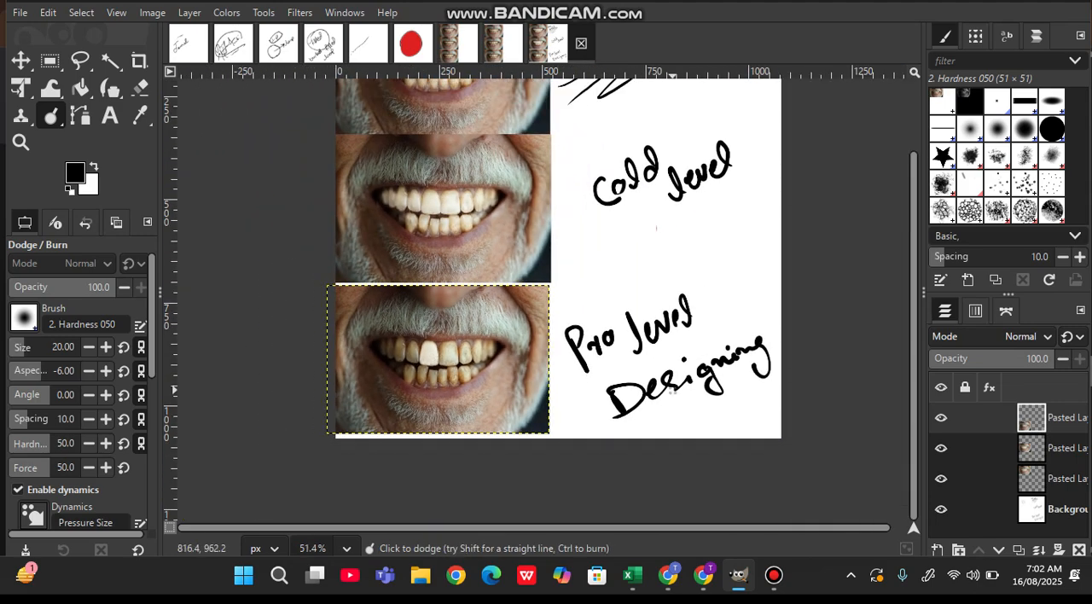
scroll(672, 390, up, 2)
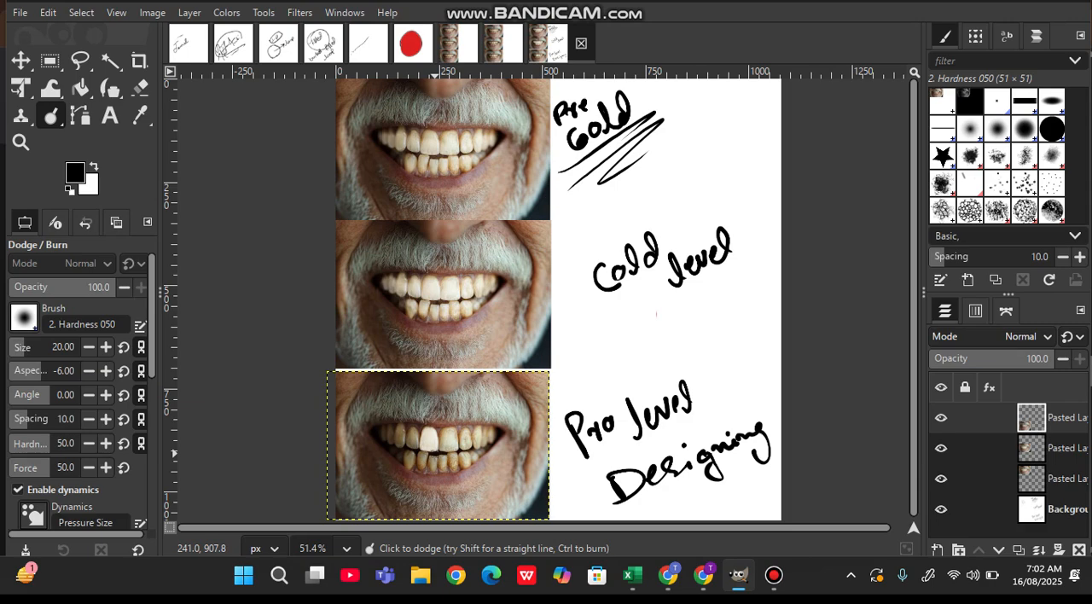
scroll(435, 452, up, 6)
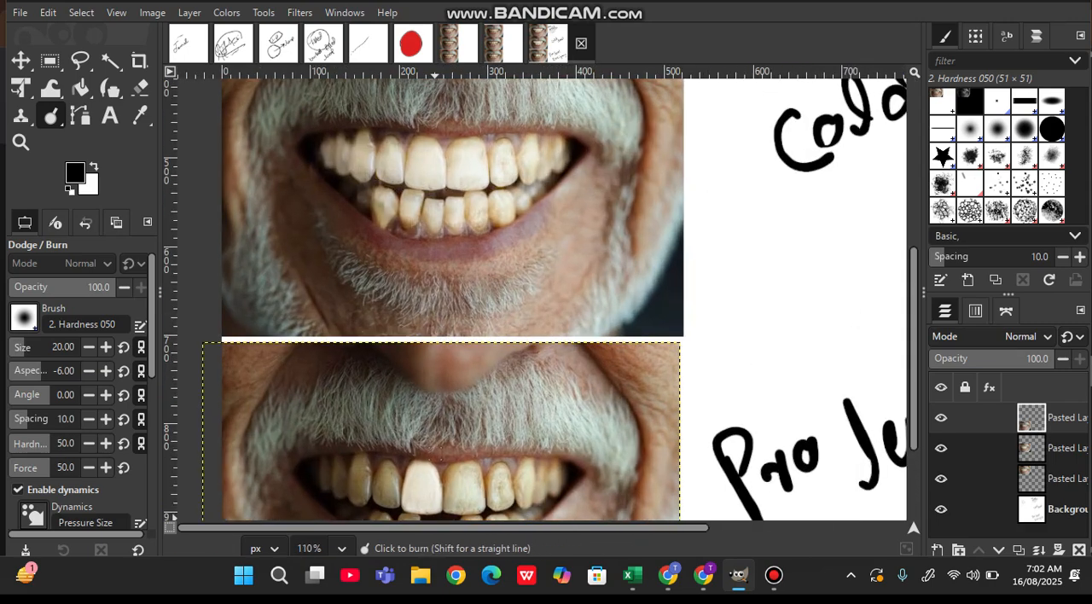
scroll(434, 452, down, 4)
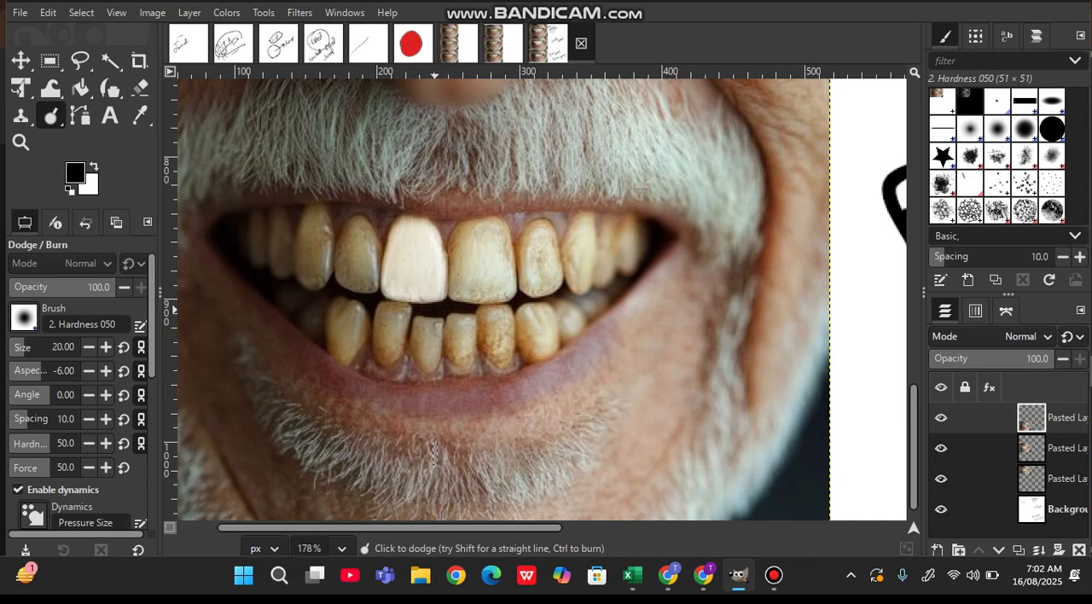
scroll(433, 452, down, 5)
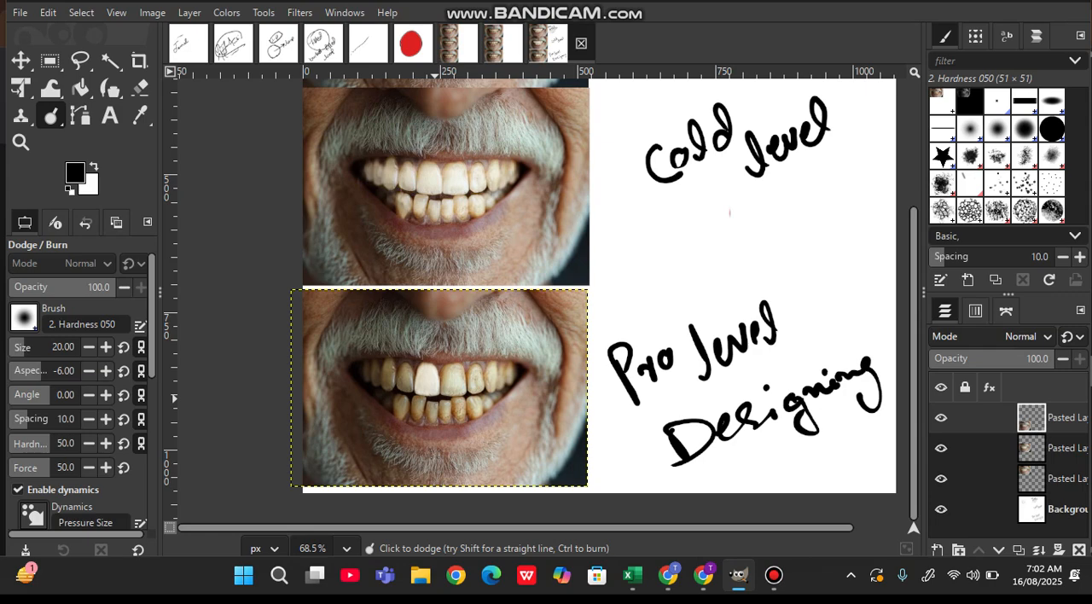
scroll(598, 298, up, 5)
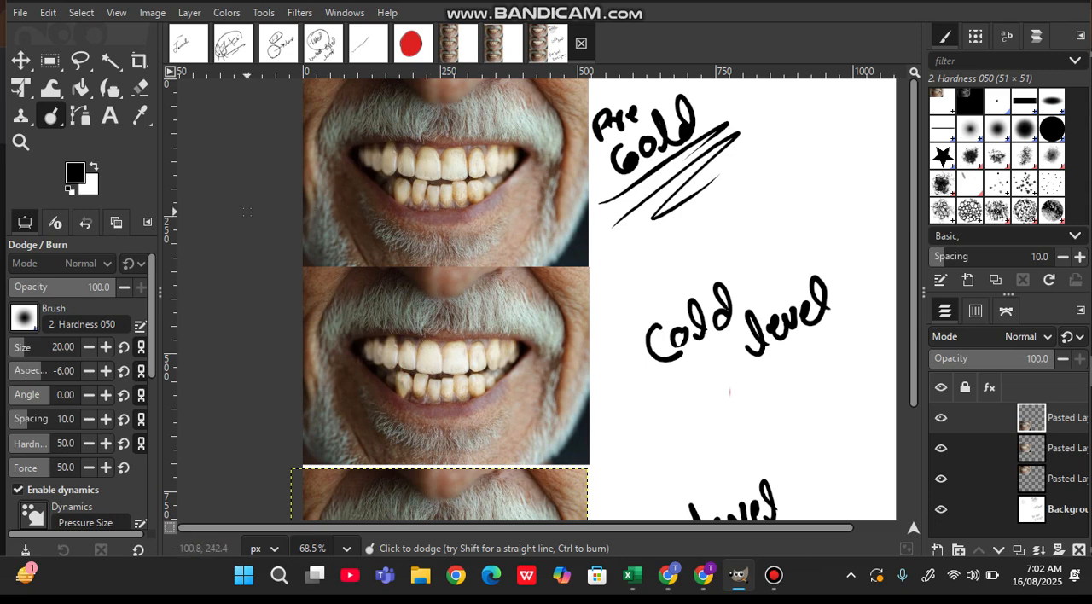
Set the Dodge/Burn brush size to 450
drag(25, 348, 47, 347)
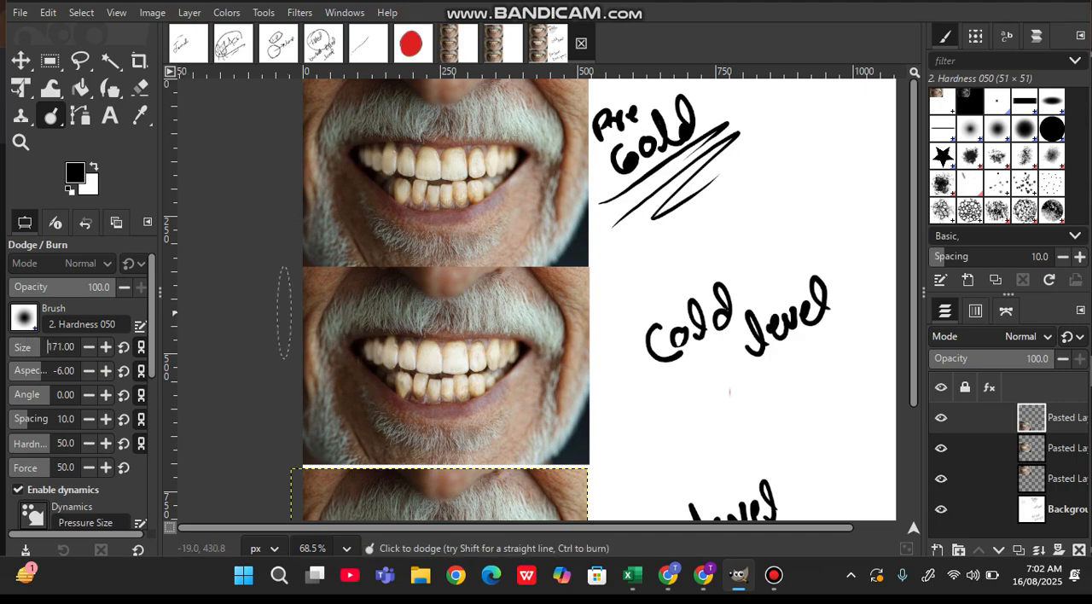
double_click(59, 347)
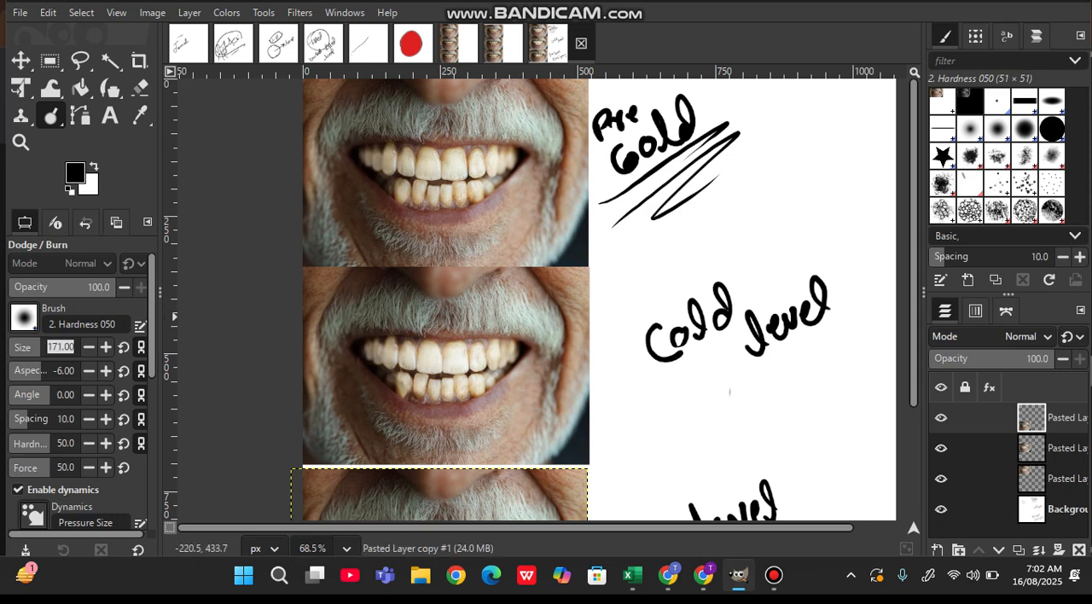
text(5)
drag(42, 347, 76, 347)
double_click(61, 347)
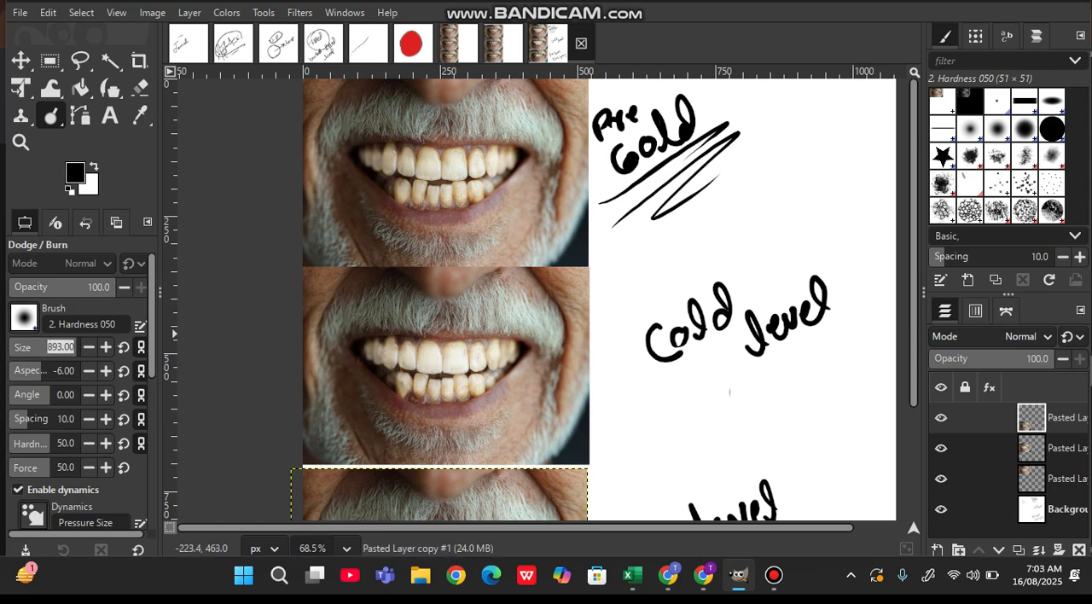
key(BackSpace)
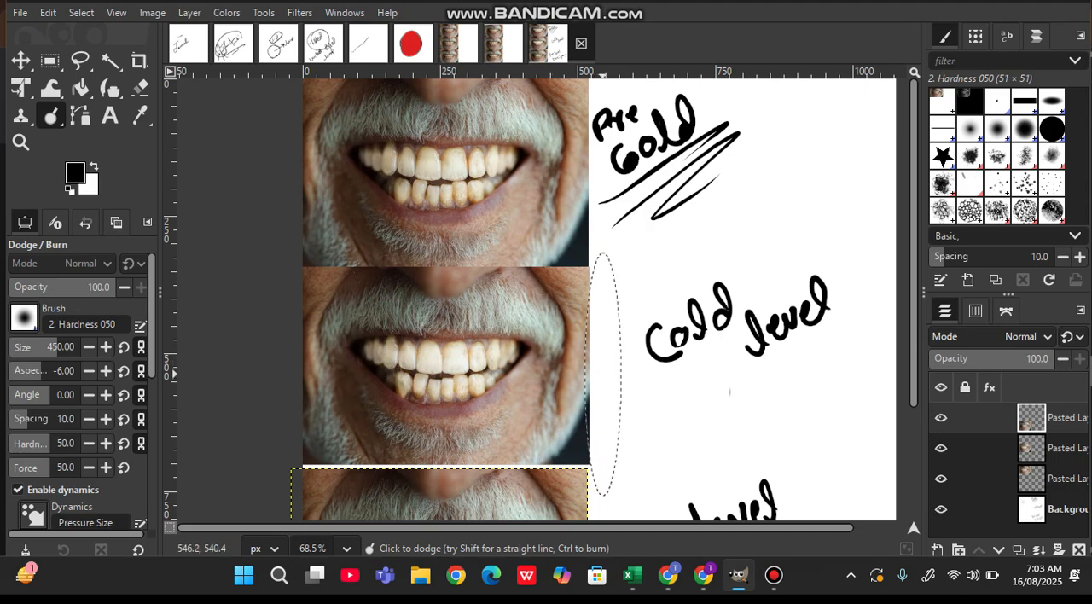
Lighten the entire lowest photo, including skin, moustache and beard, with broad Dodge strokes across it
scroll(604, 374, down, 3)
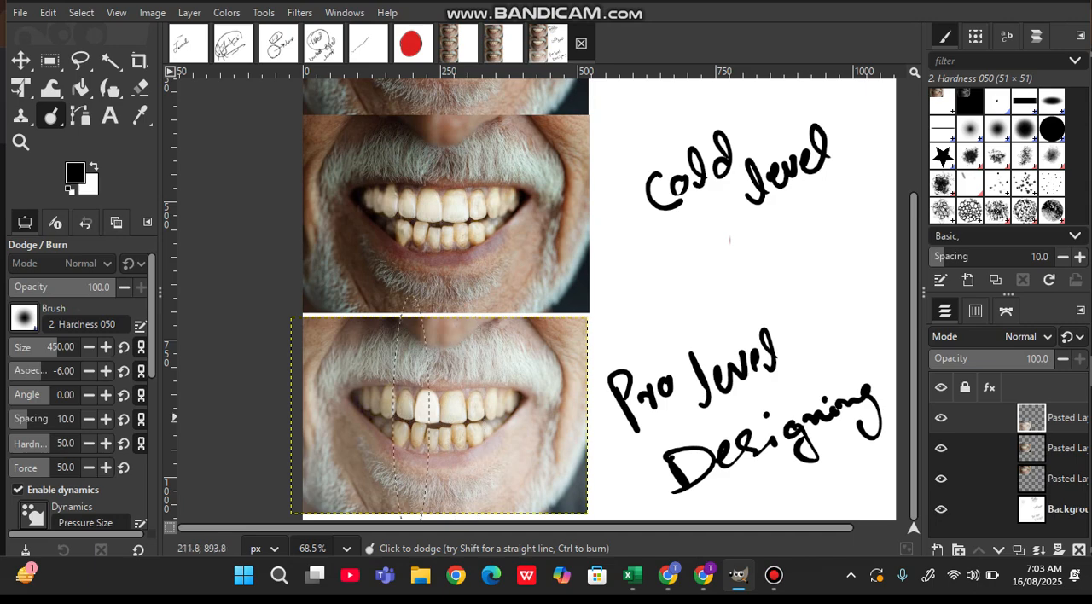
drag(290, 427, 598, 427)
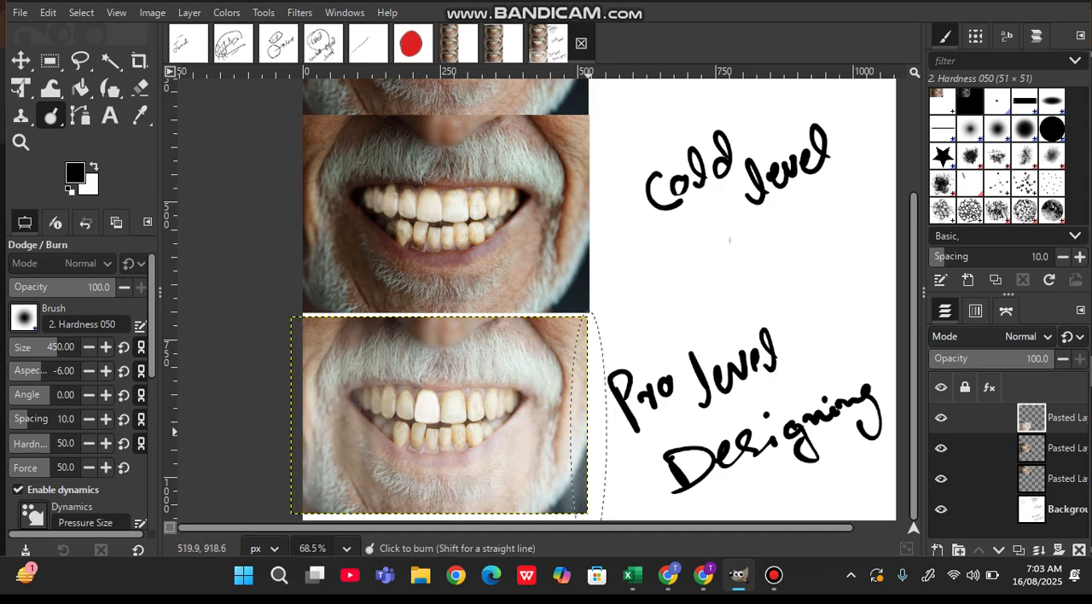
scroll(589, 417, down, 3)
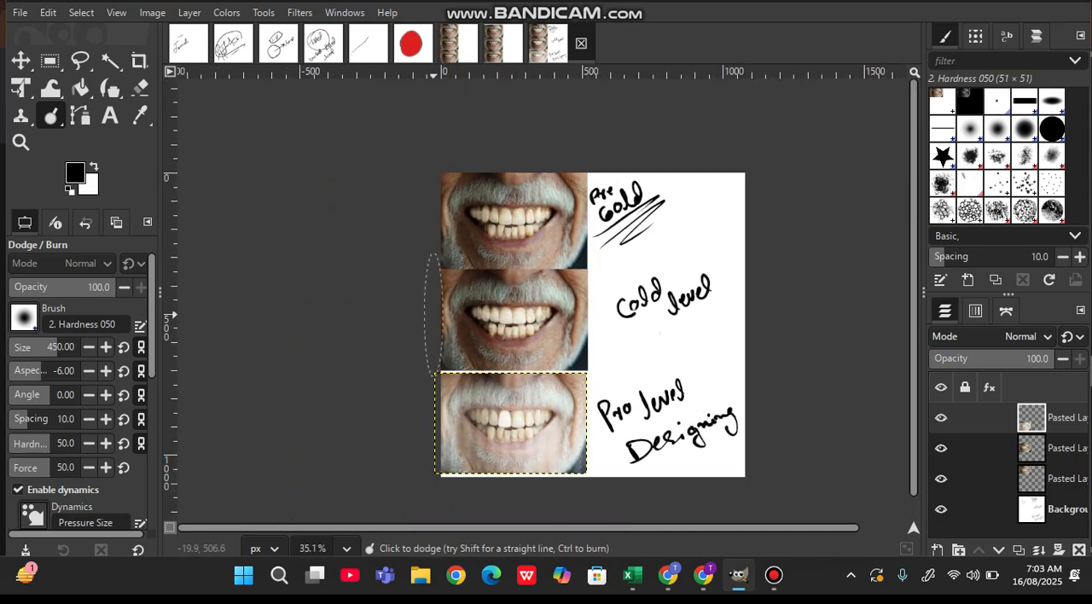
mouse_move(419, 422)
mouse_down()
mouse_move(581, 441)
mouse_move(447, 432)
mouse_up()
drag(570, 488, 445, 484)
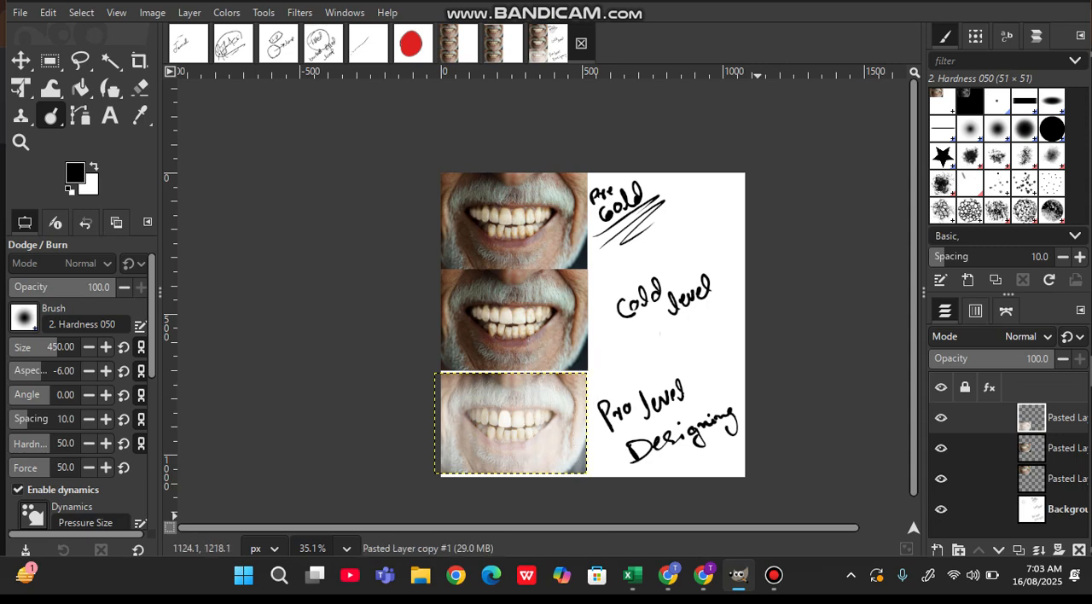
mouse_move(774, 574)
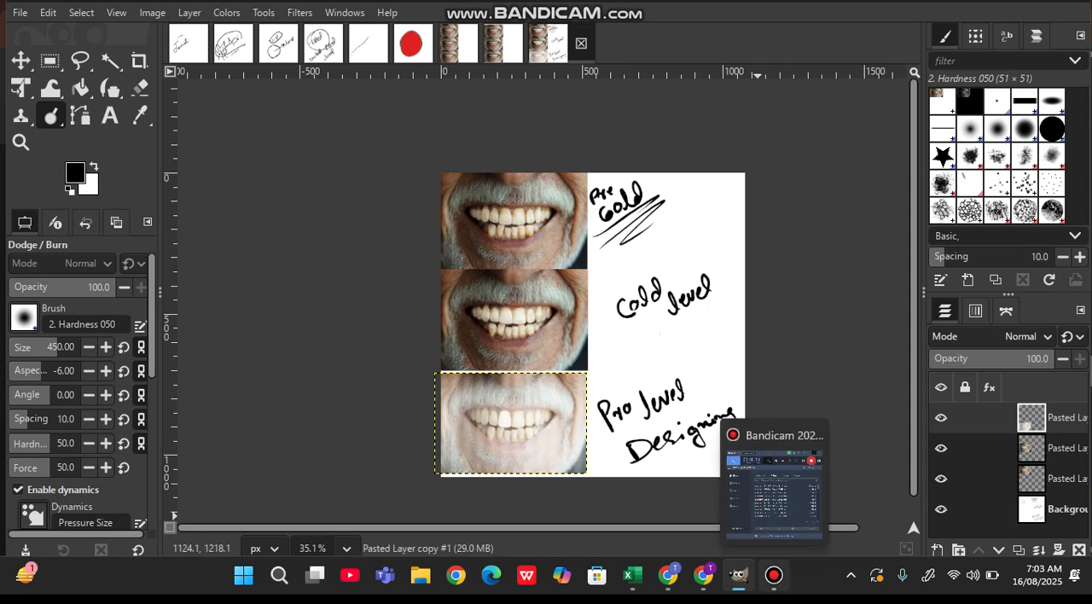